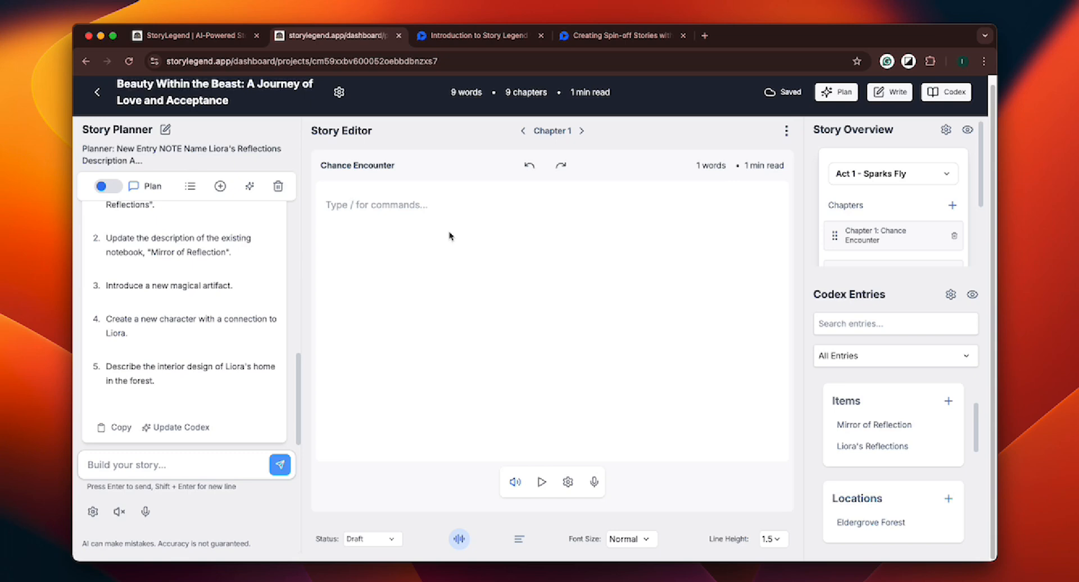
- Dictate "In the morning, when she woke up, she knew something was different this day." and transcribe it into the empty Chapter 1
left_click(390, 206)
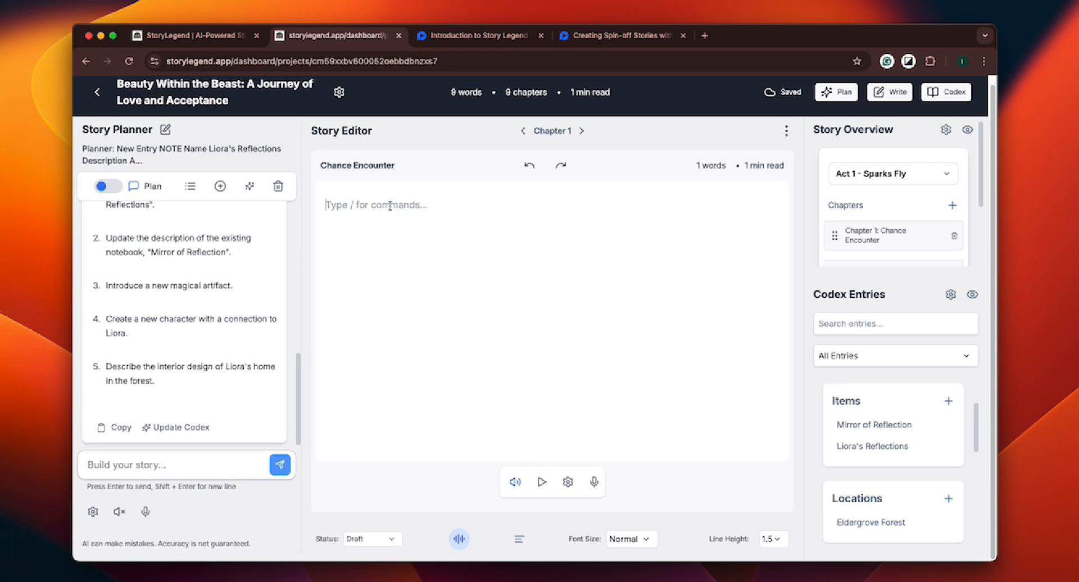
left_click(594, 482)
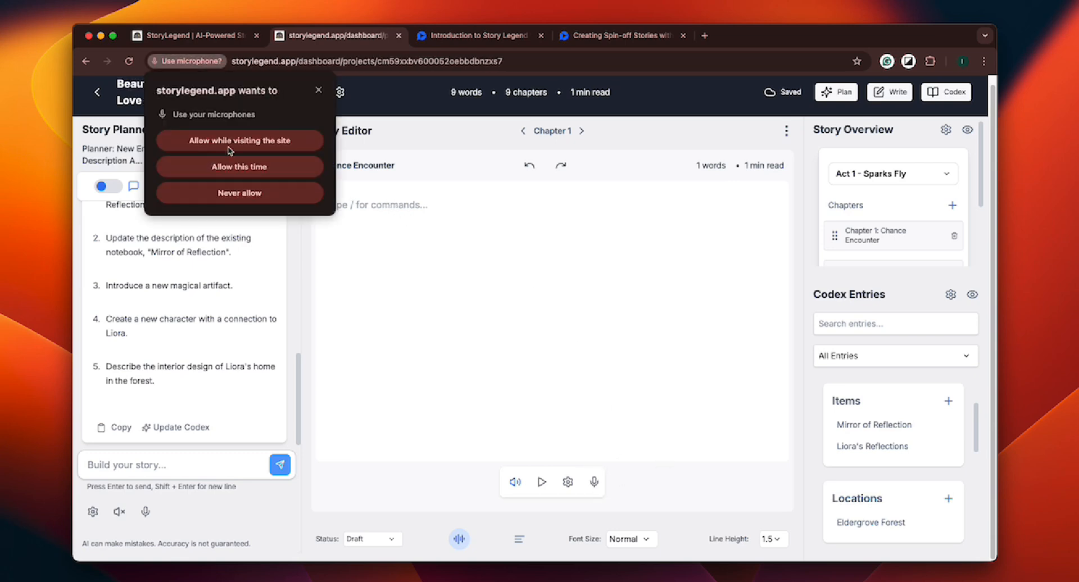
left_click(233, 145)
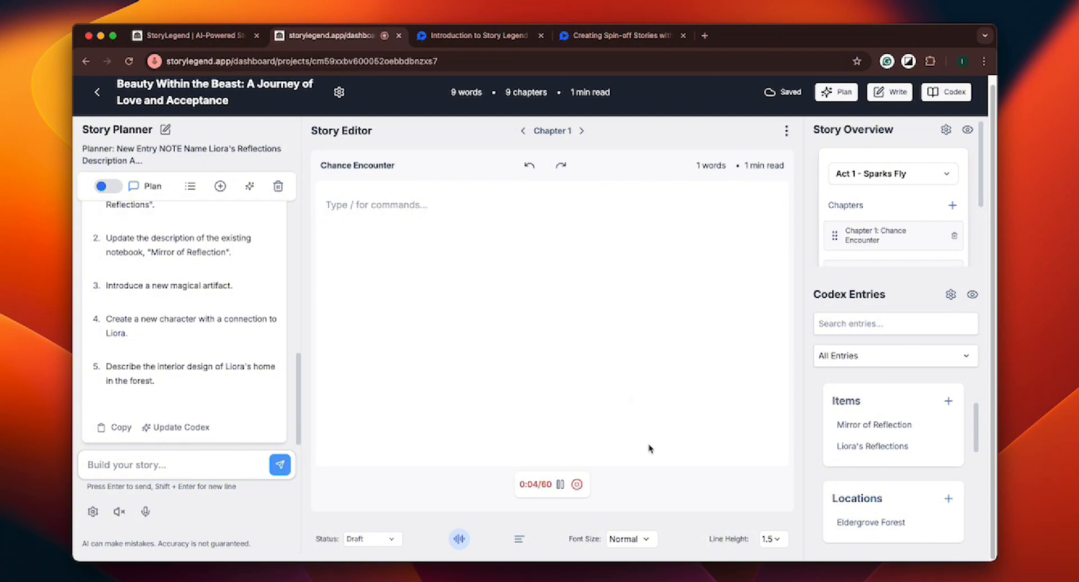
left_click(577, 485)
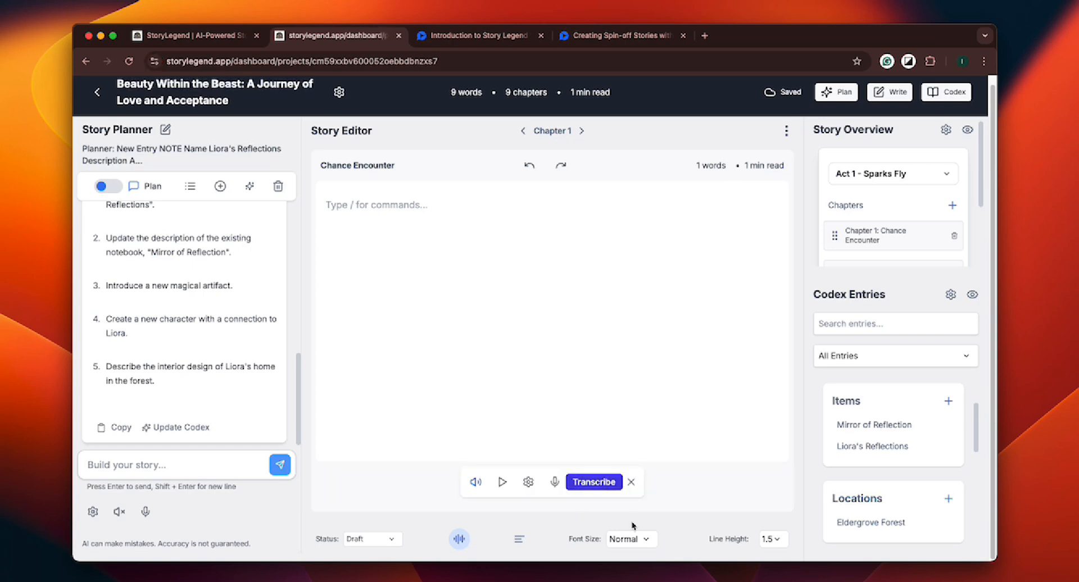
left_click(595, 483)
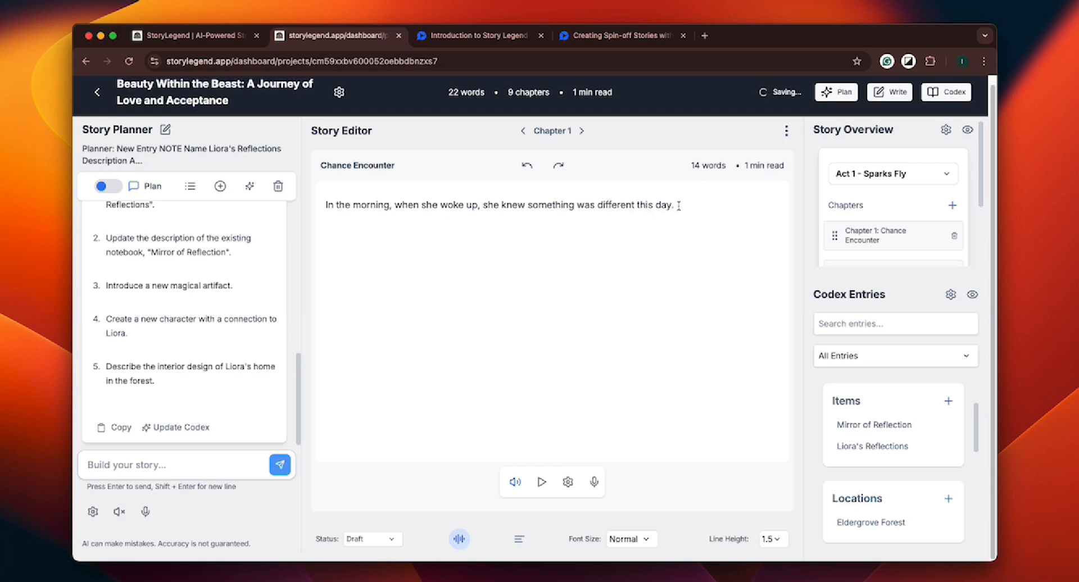
- Expand the transcribed sentence with the AI Expand command and delete the entire expanded text from Chapter 1
left_click_drag(679, 205, 302, 212)
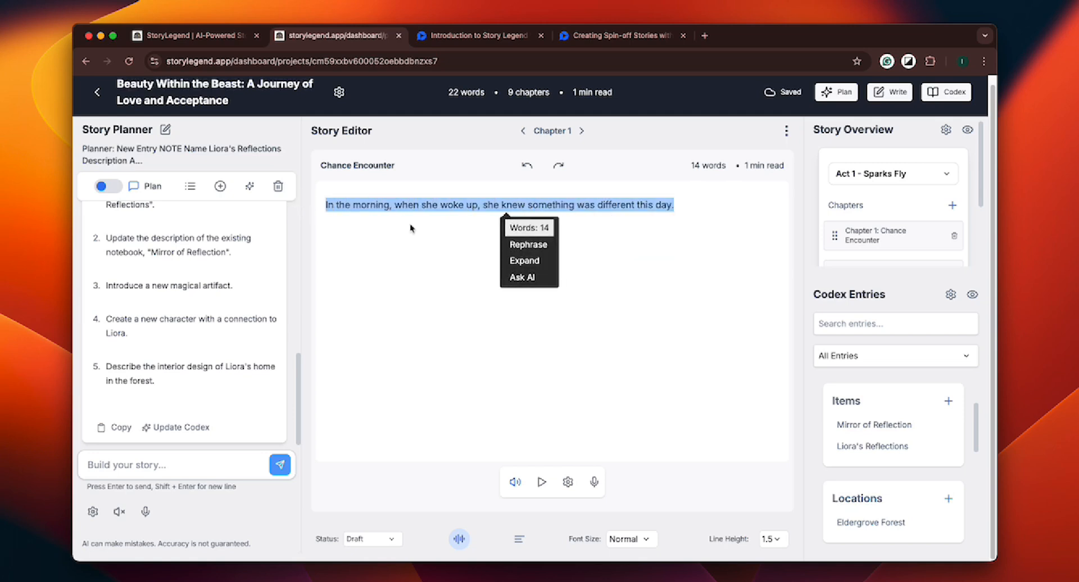
left_click(527, 261)
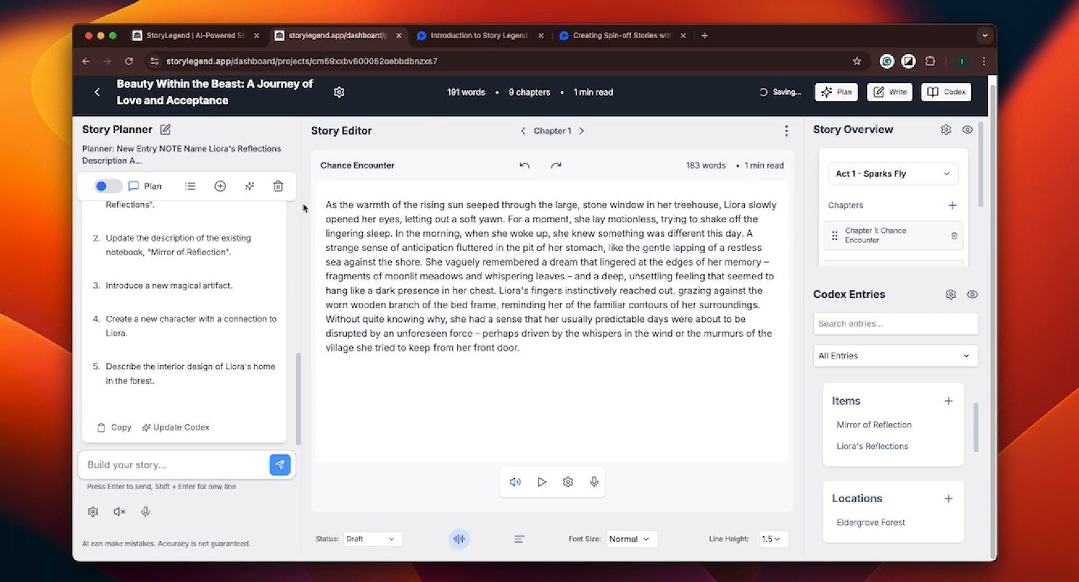
left_click_drag(341, 207, 508, 306)
left_click(566, 342)
key("super+a")
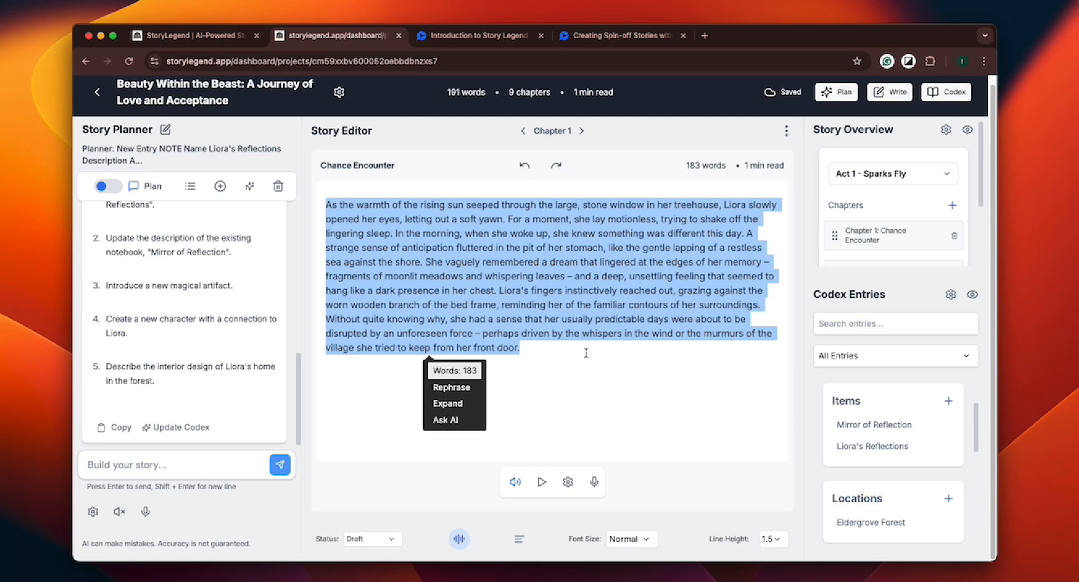
key("BackSpace")
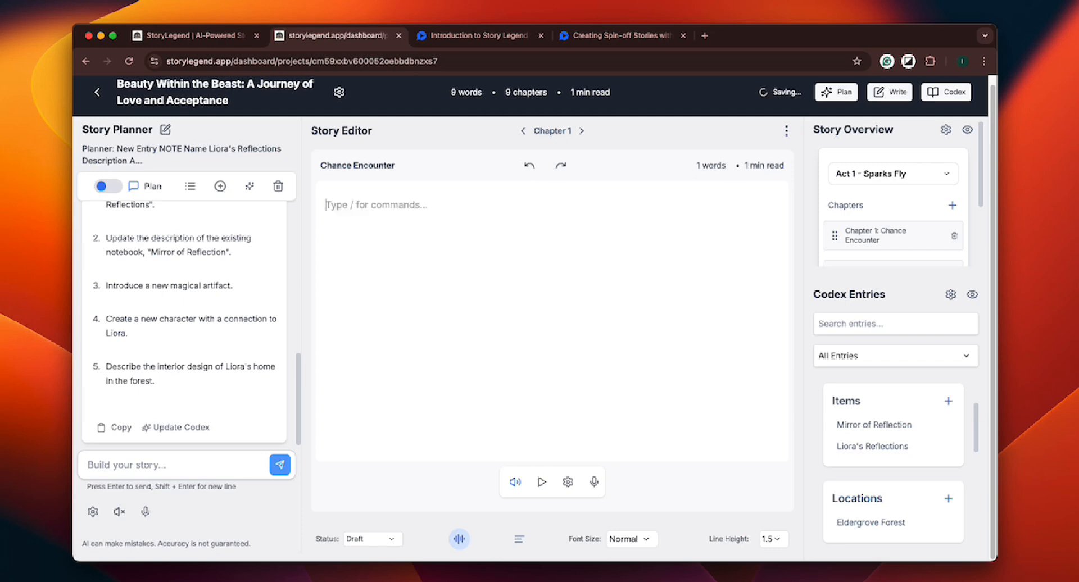
- Generate an outline in the empty Chapter 1 editor with the Generate outline command
type("/")
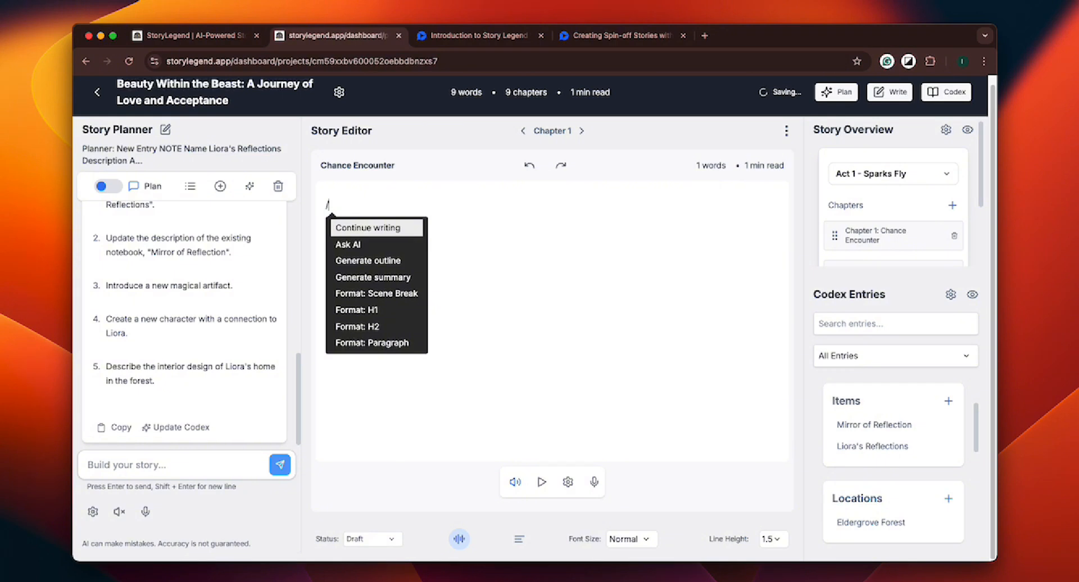
key("Down")
key("Down")
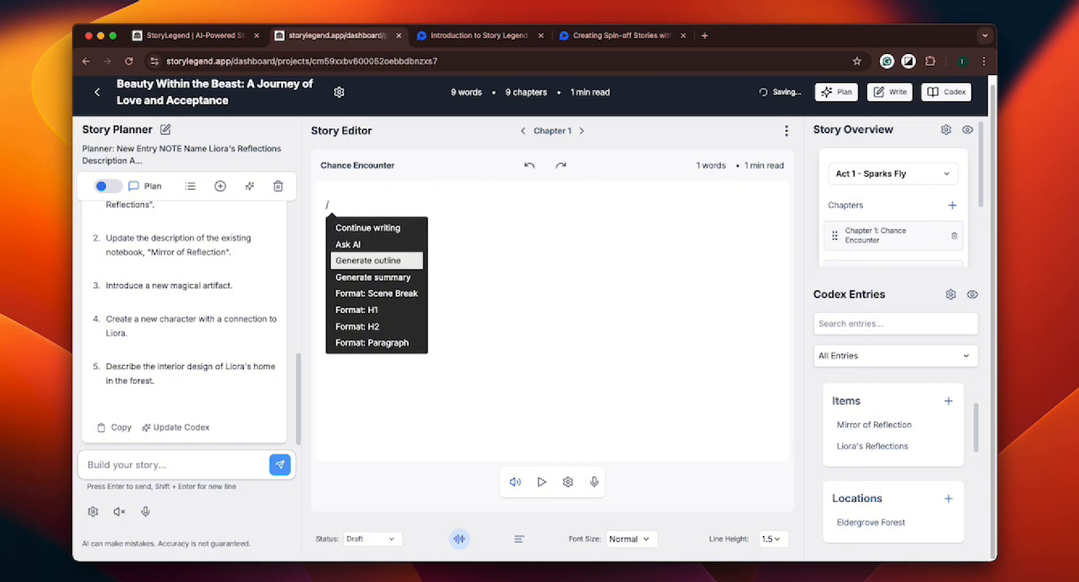
key("Return")
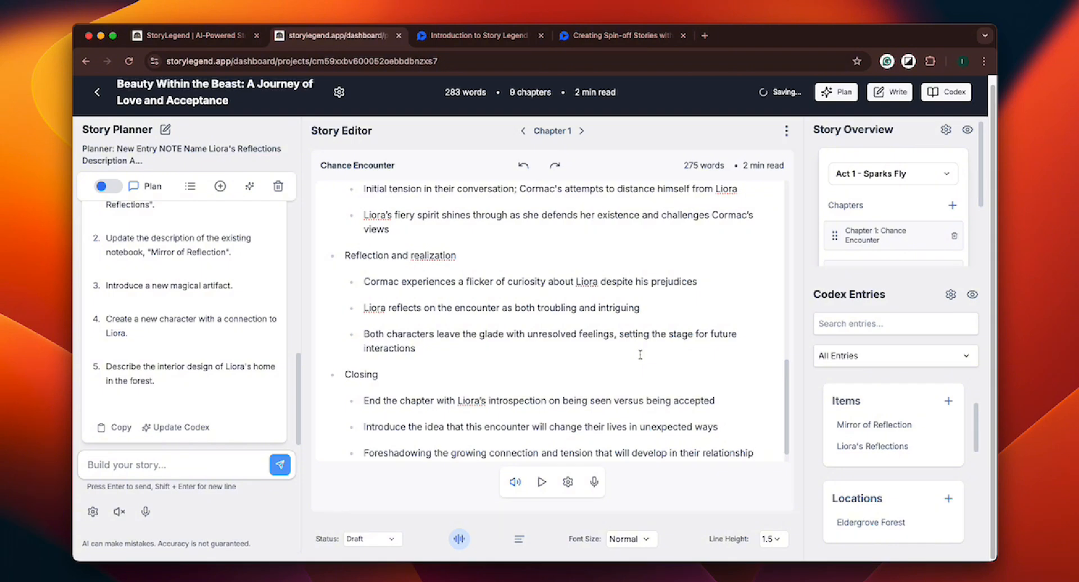
left_click(901, 172)
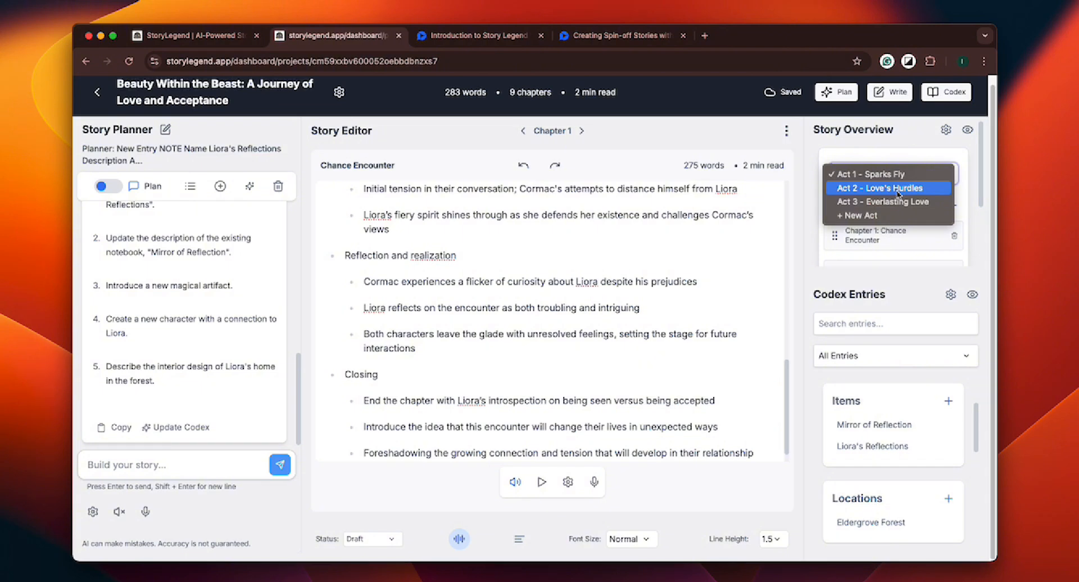
left_click(667, 272)
- Cut the whole generated outline out of the Chapter 1 editor, leaving the chapter body empty
scroll(679, 293, "up", 3)
scroll(680, 293, "up", 10)
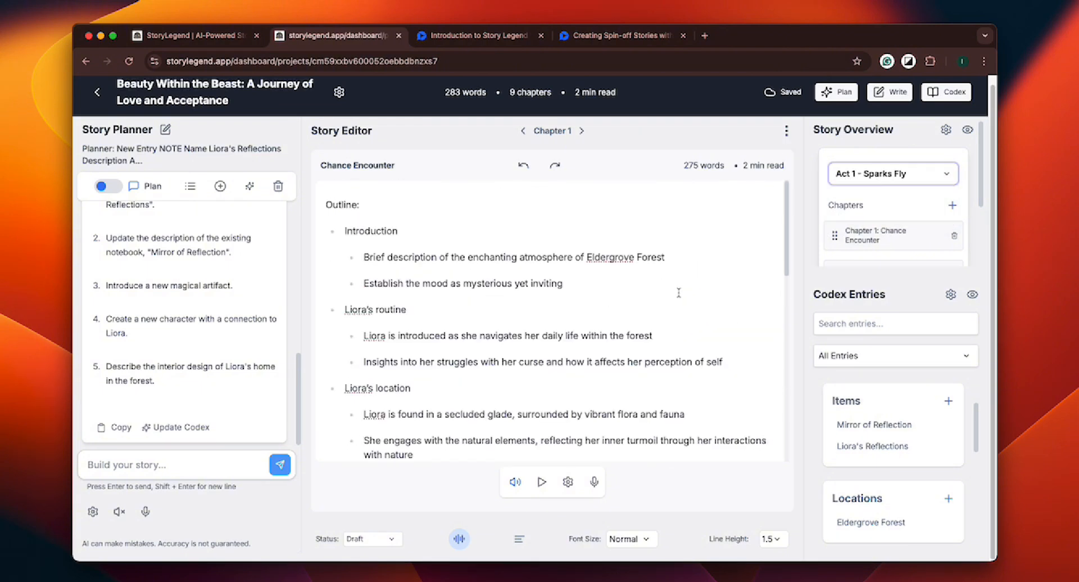
left_click(472, 239)
key("ctrl+a")
key("BackSpace")
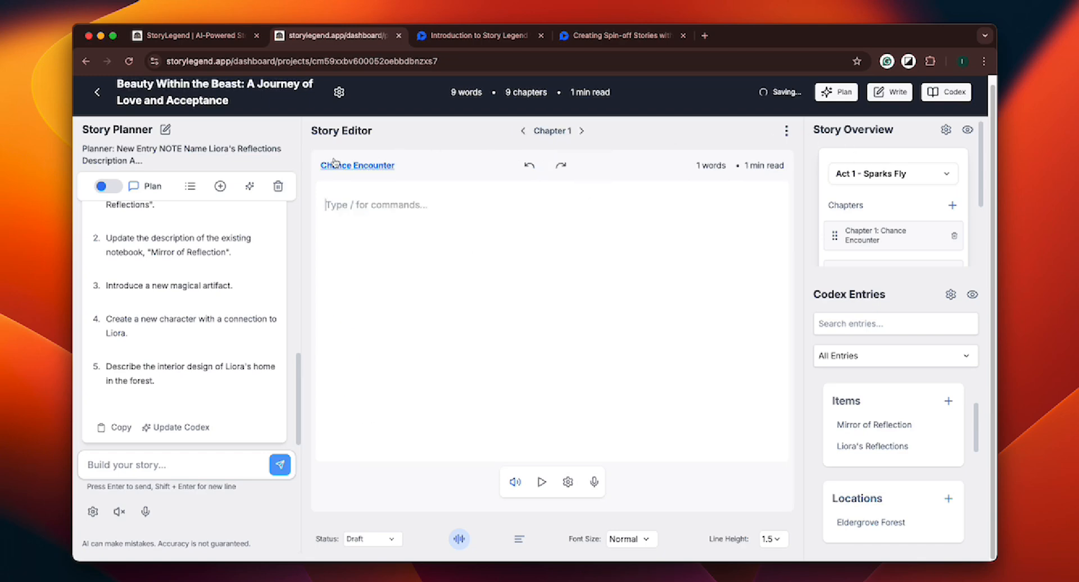
- Paste the outline into the Outline section of Chapter 1's details and close the details
left_click(786, 133)
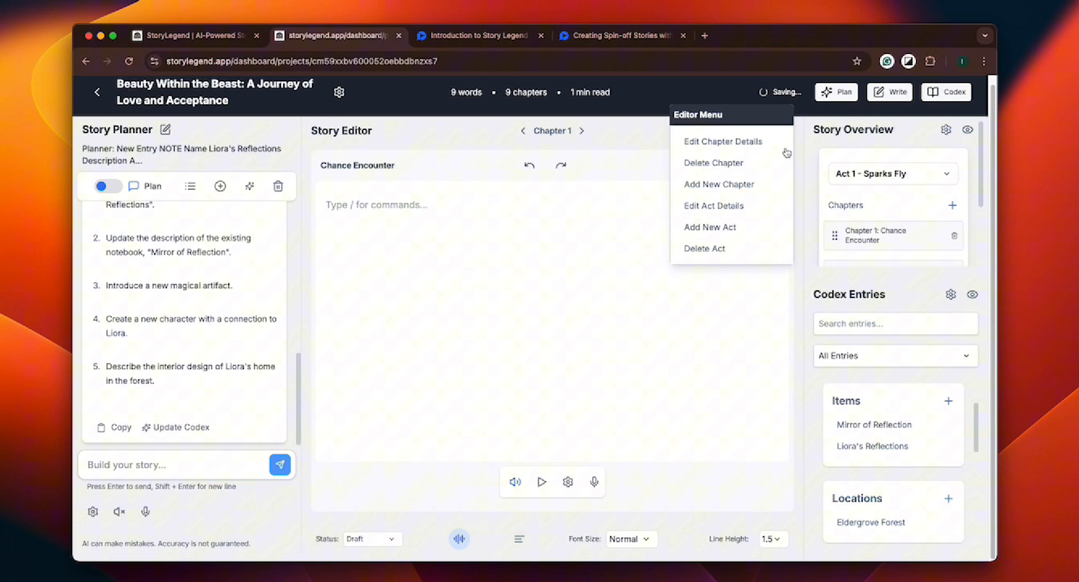
left_click(742, 145)
scroll(460, 393, "down", 2)
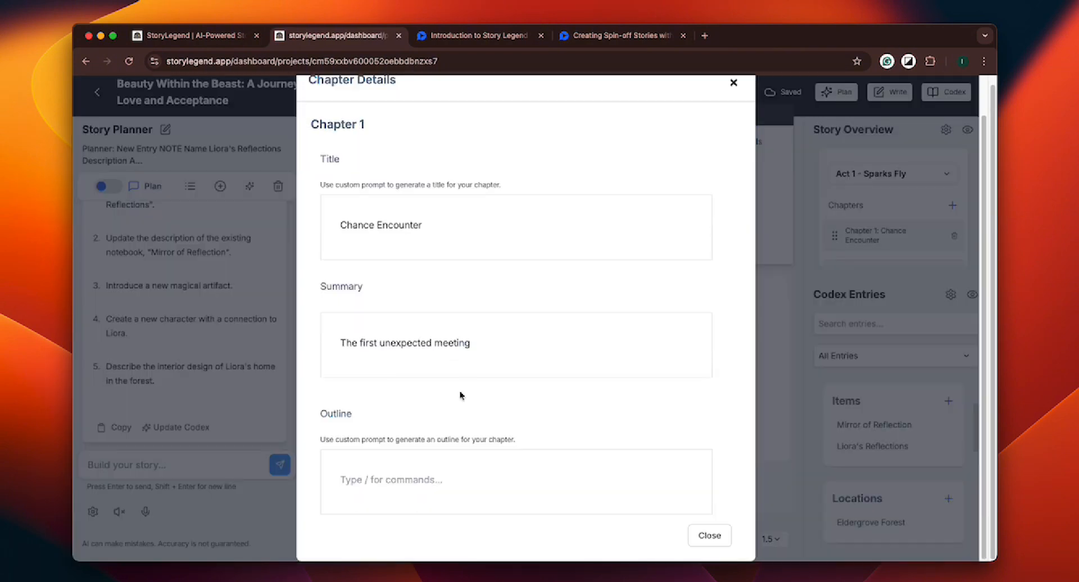
key("super+v")
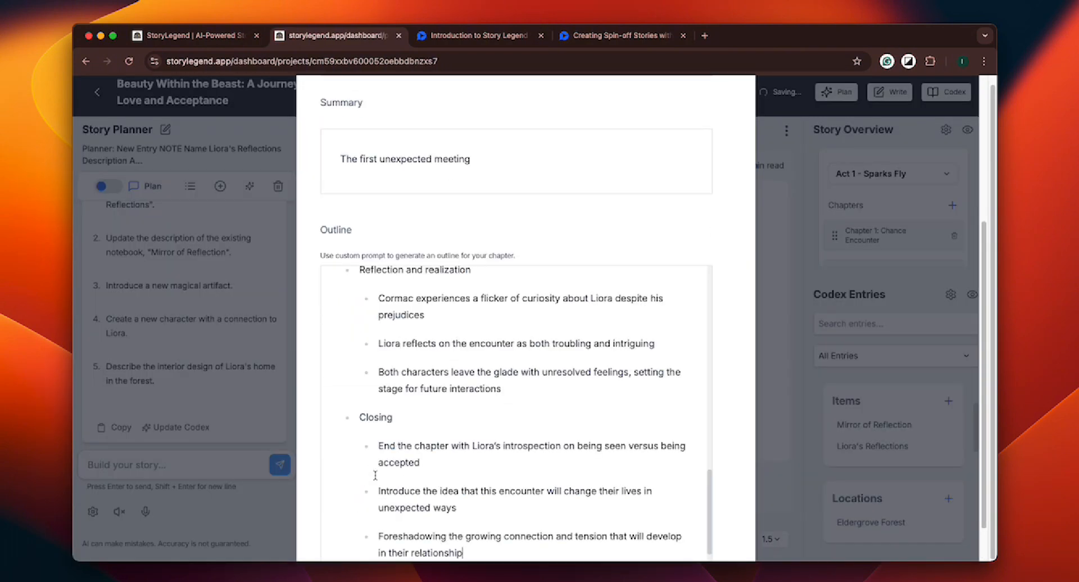
scroll(675, 422, "down", 2)
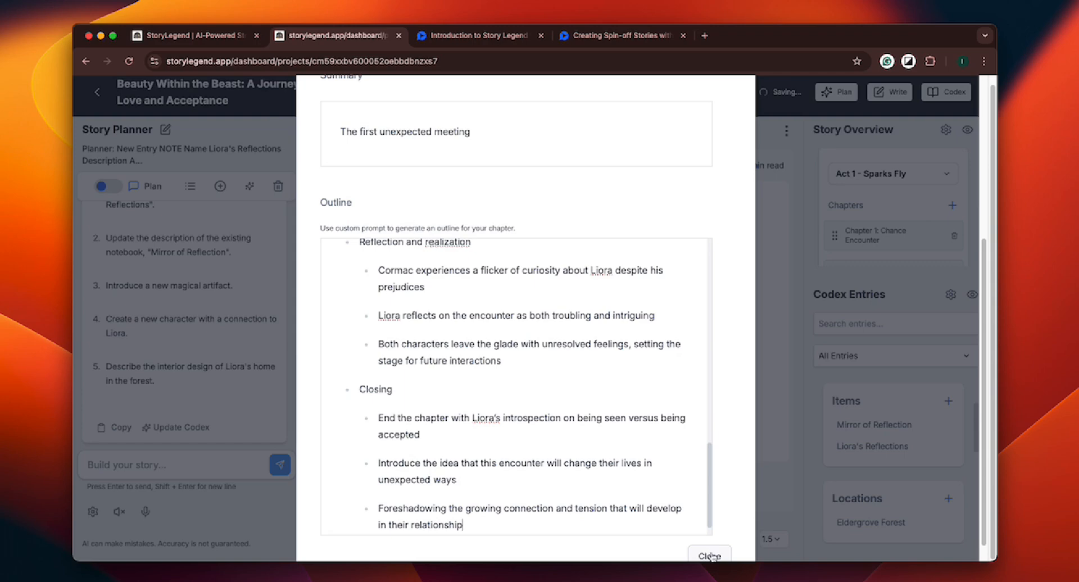
left_click(710, 556)
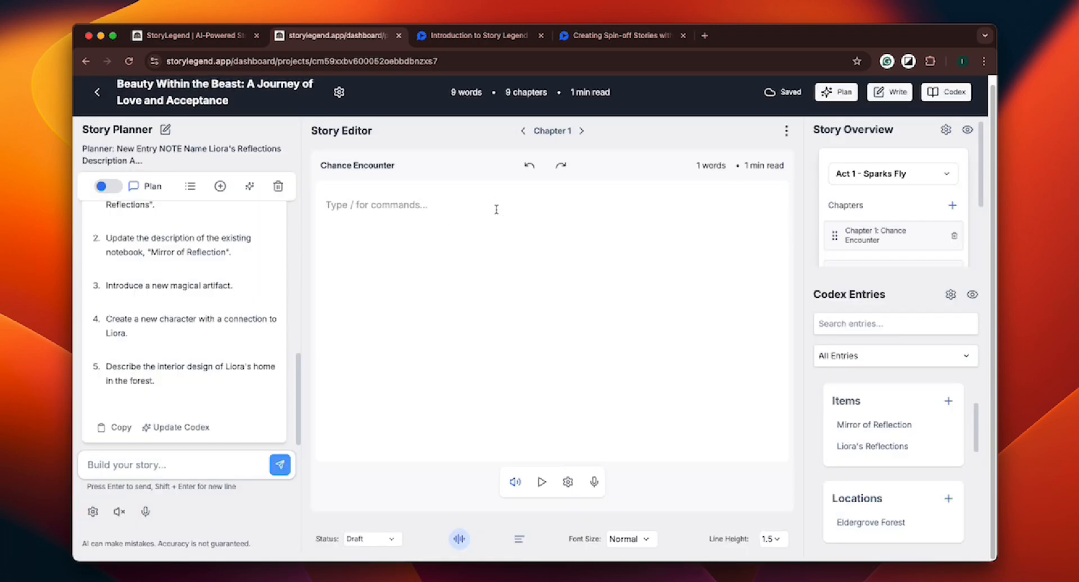
- Generate Chapter 1 text with the Continue writing command and delete all of the generated paragraphs
type("/")
key("Return")
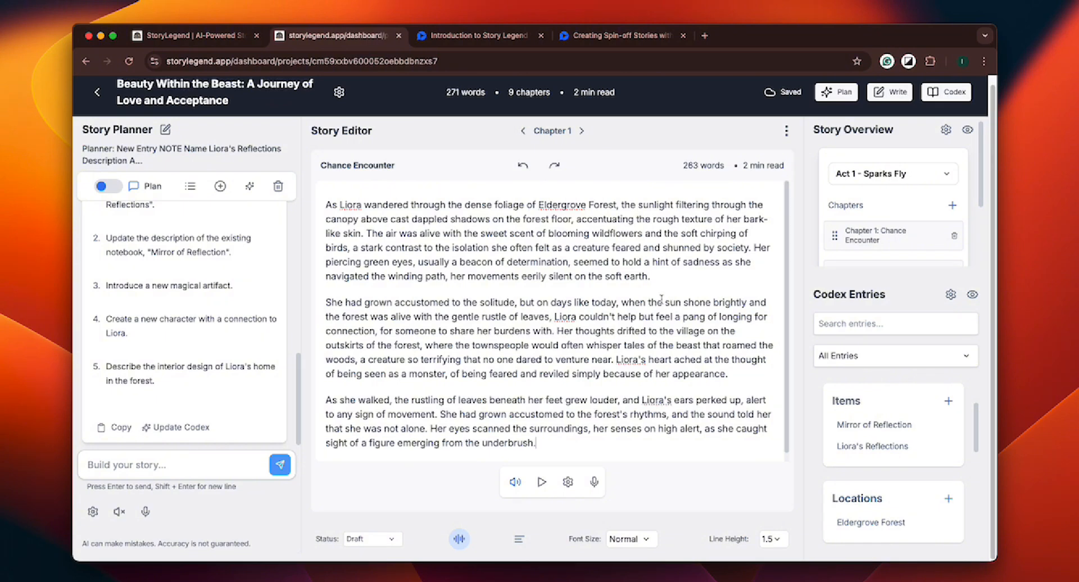
scroll(633, 294, "down", 1)
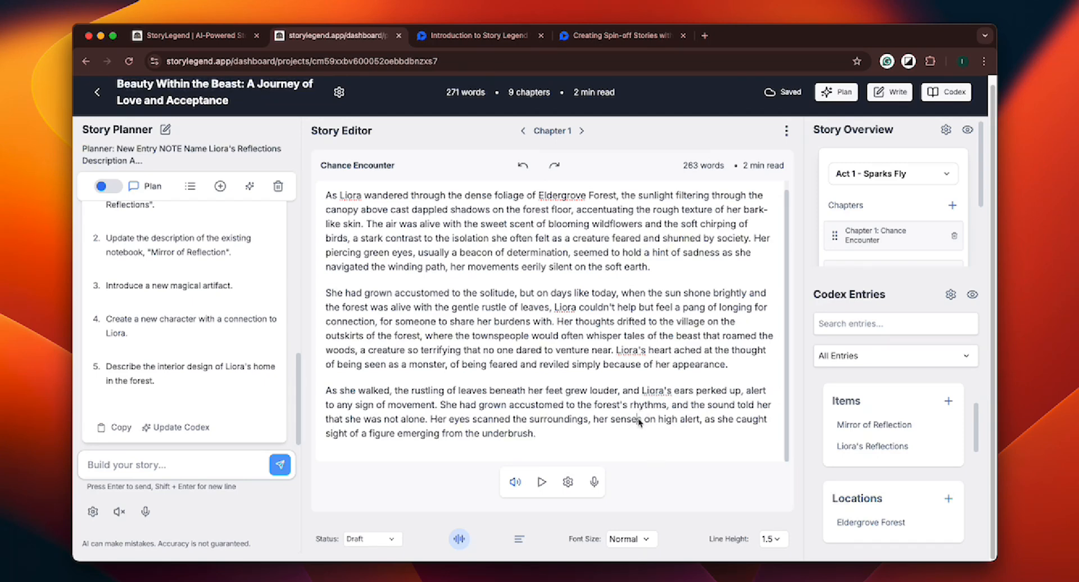
key("super+a")
key("BackSpace")
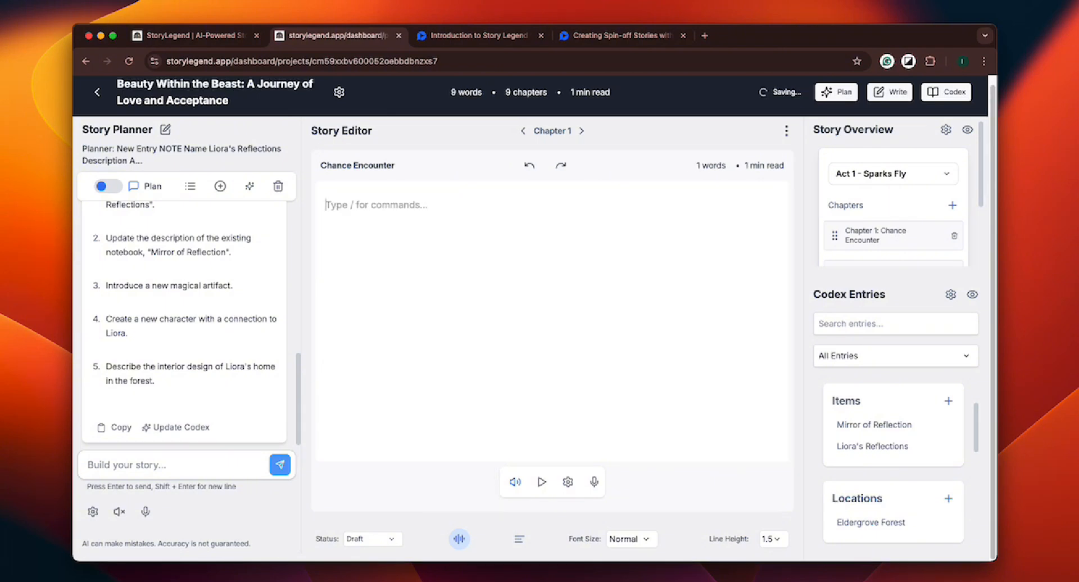
- Start an Ask AI generation in Chapter 1 with model claude-3.5-sonnet (June 2024) and Liora as the Character POV
type("/")
key("Down")
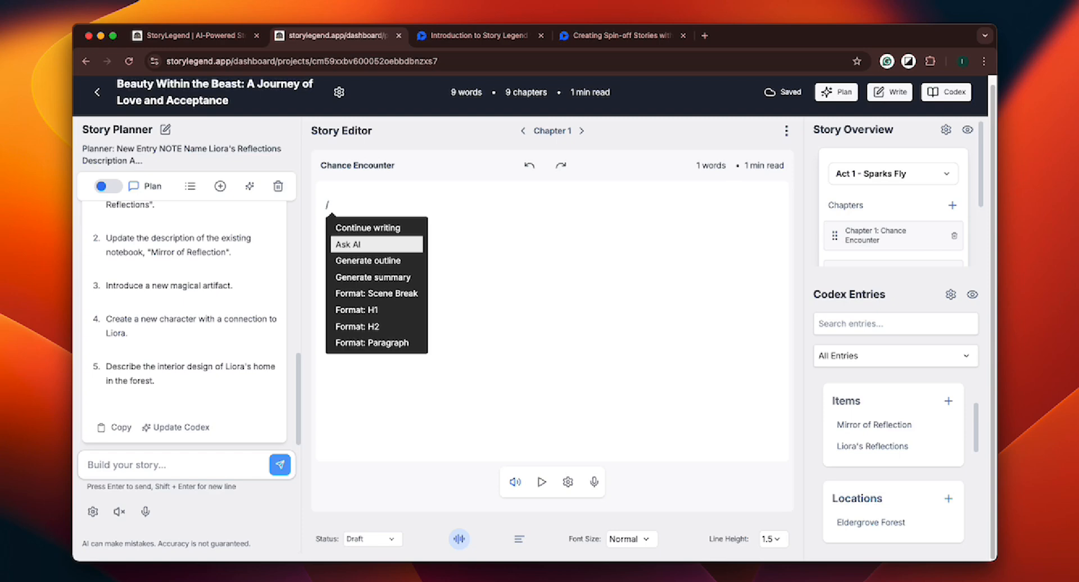
key("Return")
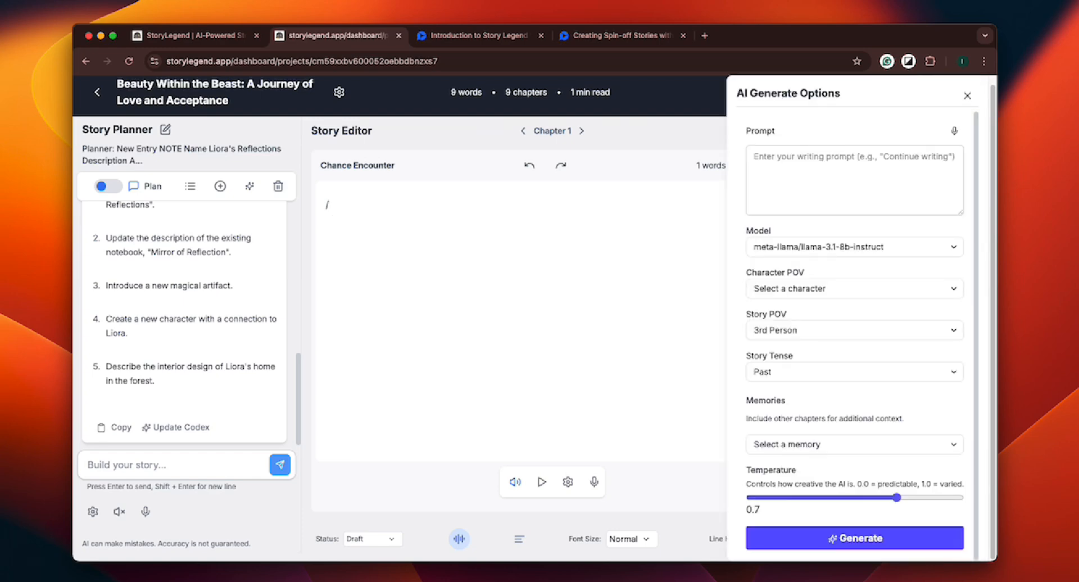
left_click(872, 254)
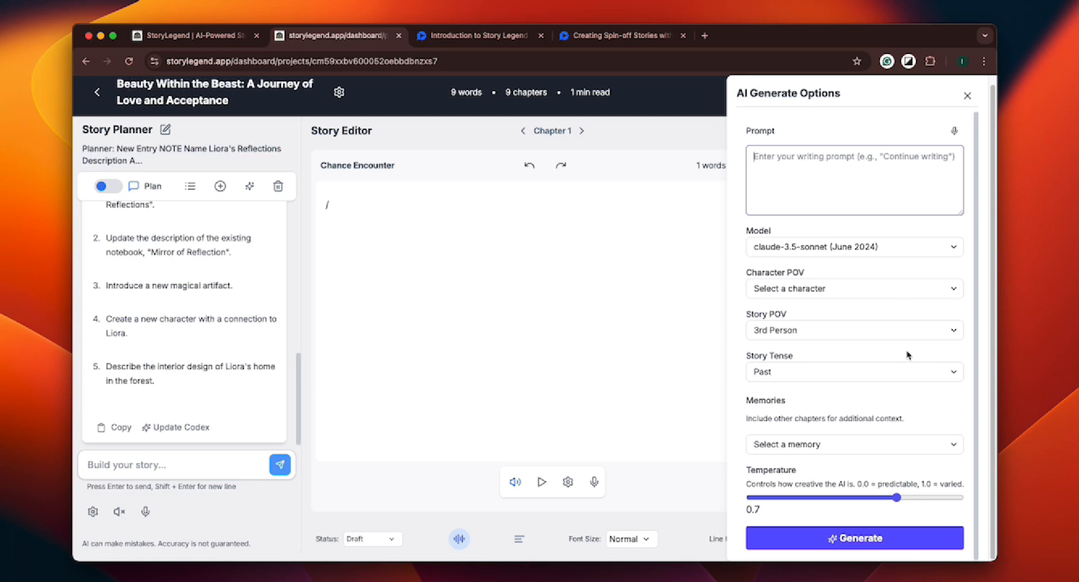
left_click(858, 289)
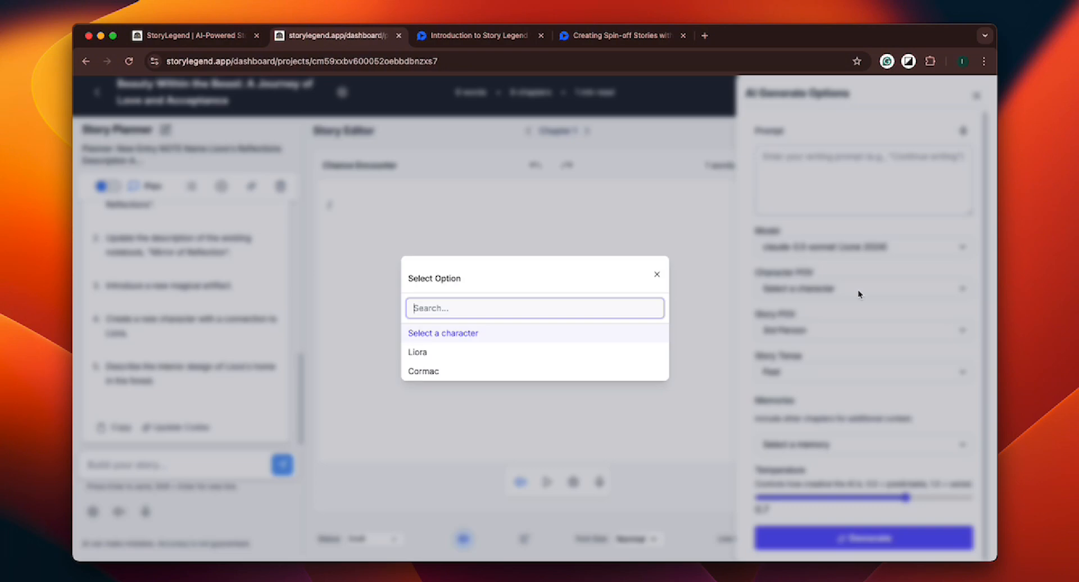
left_click(442, 358)
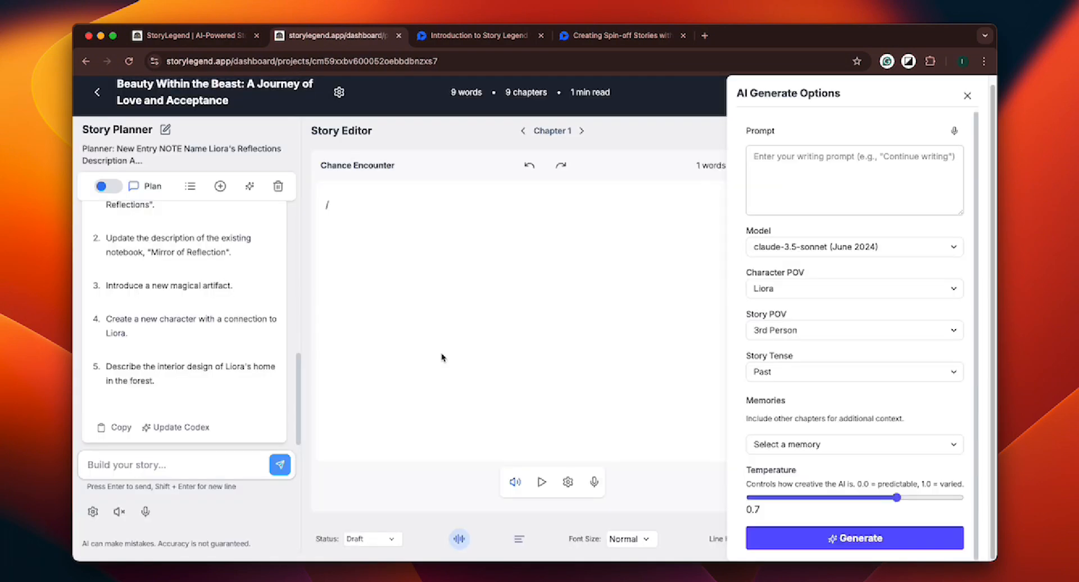
- Set the Story POV to First Person and the Story Tense to Present for the AI generation
left_click(806, 331)
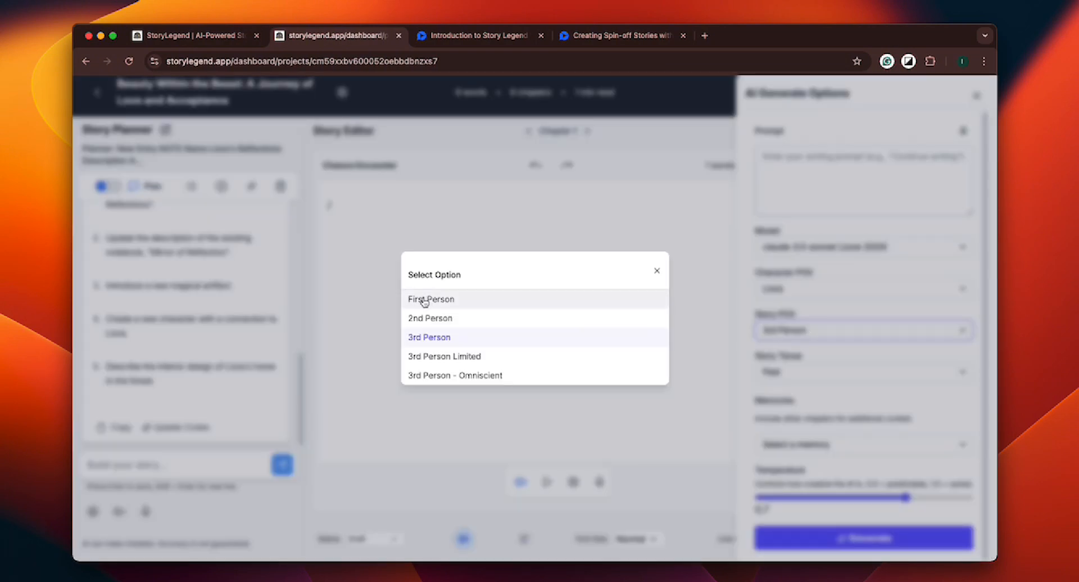
left_click(499, 301)
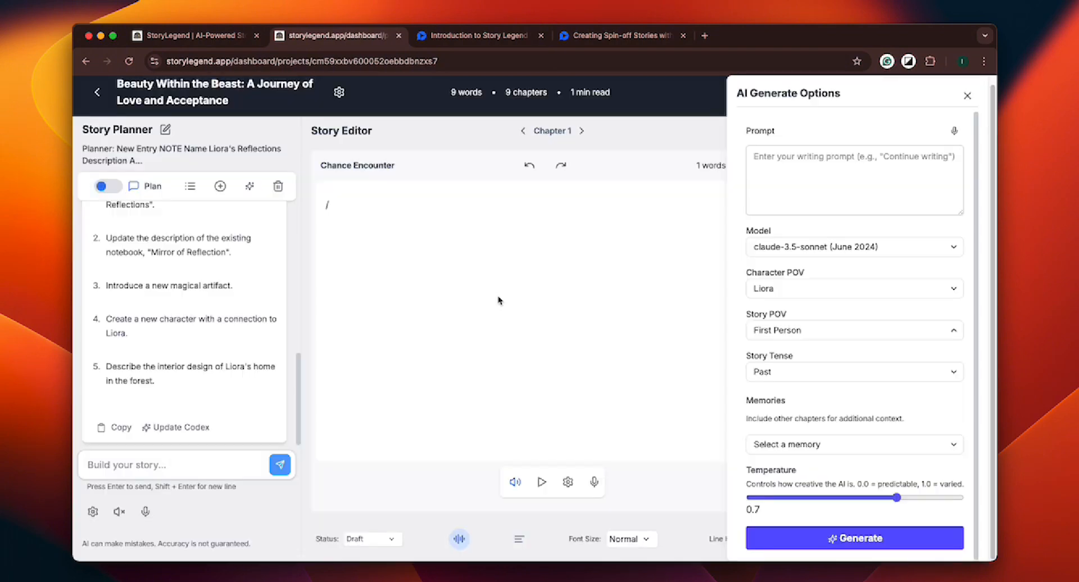
left_click(774, 374)
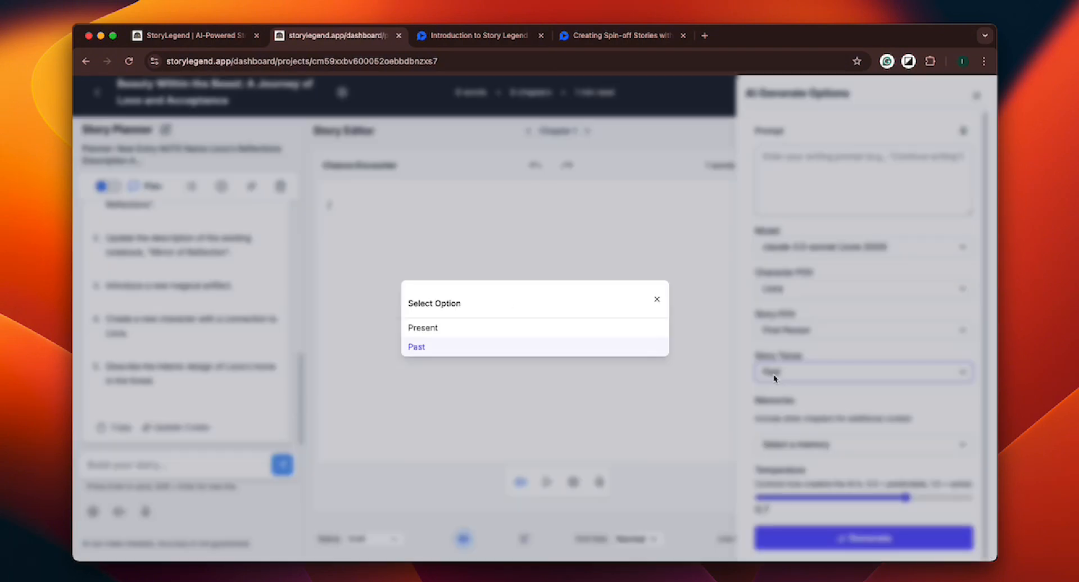
left_click(488, 333)
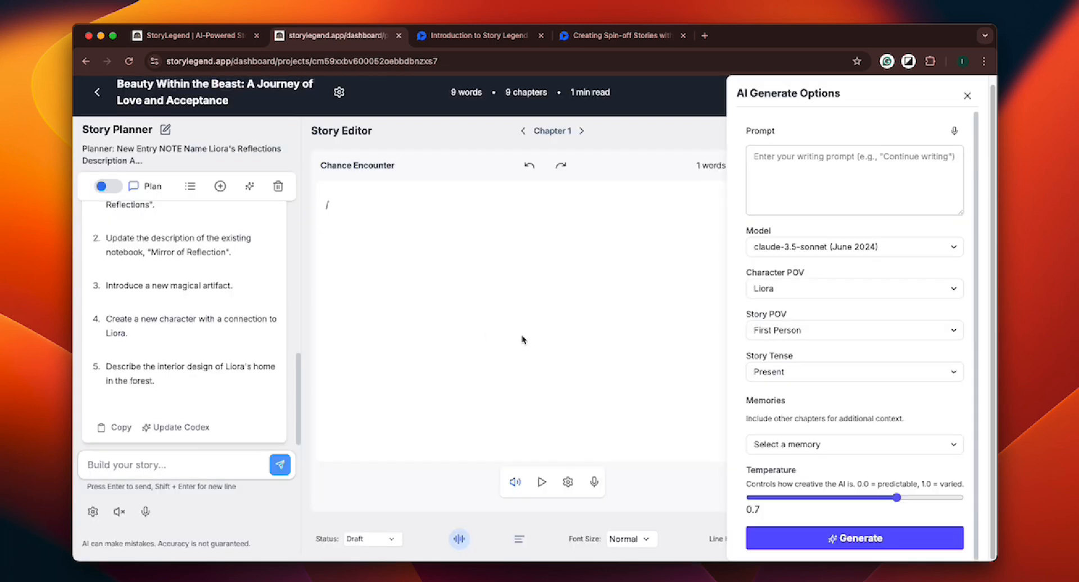
- Check the chapters available as memories and generate the Chapter 1 text without selecting any
left_click(831, 450)
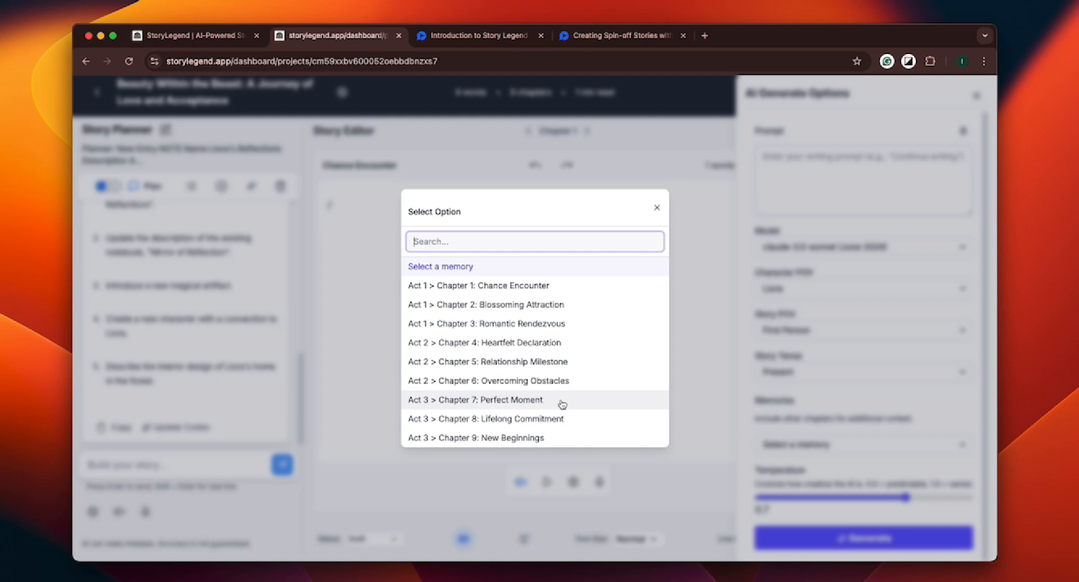
left_click(657, 208)
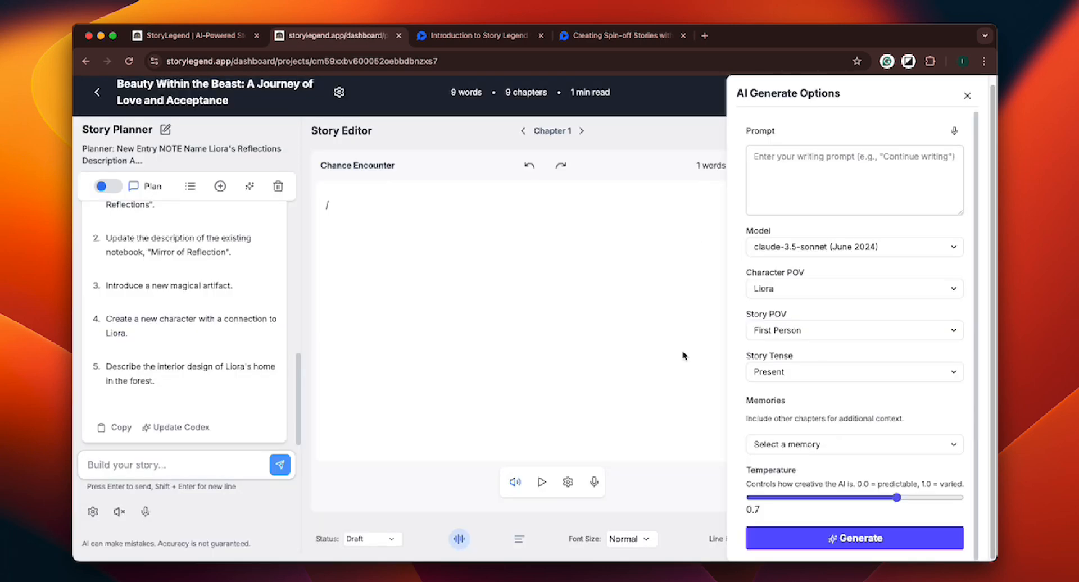
scroll(796, 457, "down", 1)
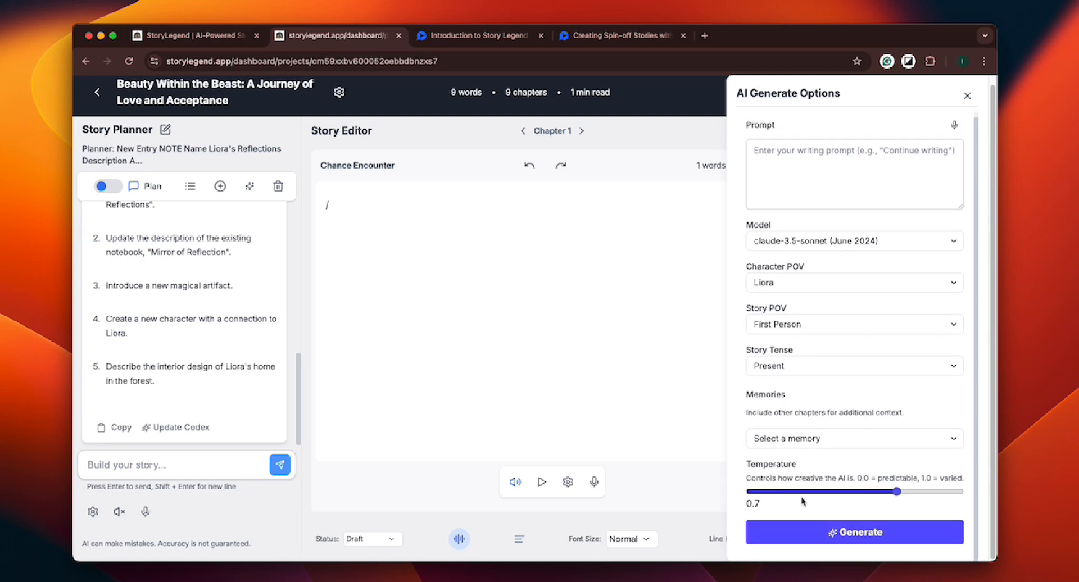
left_click(833, 534)
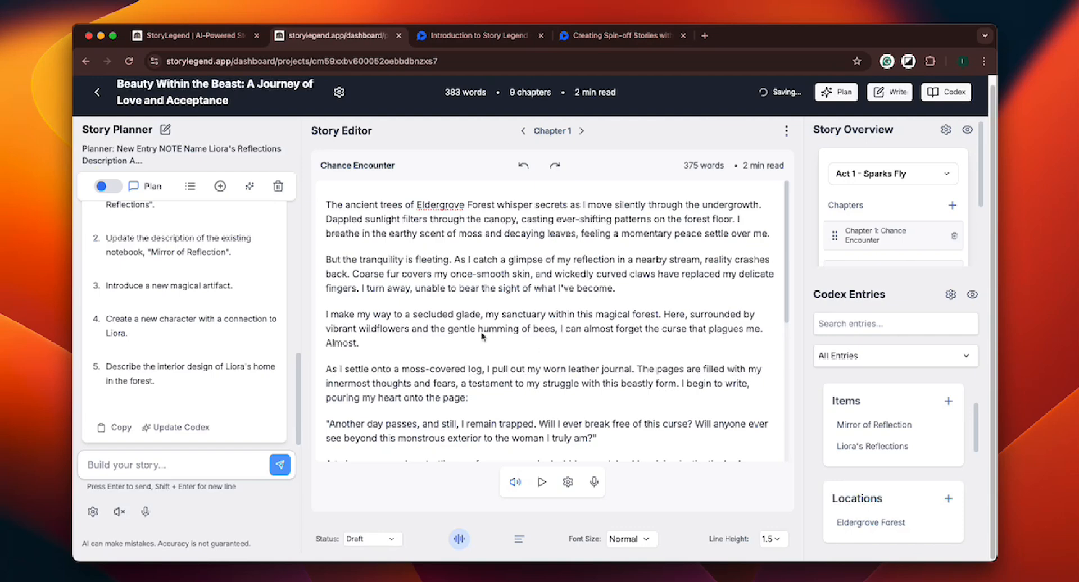
left_click(328, 314)
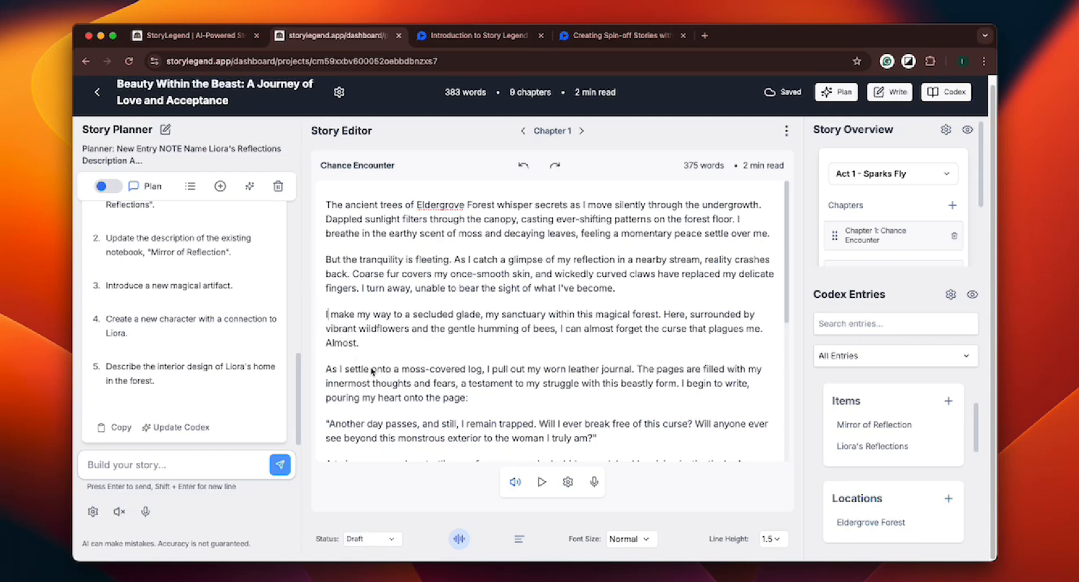